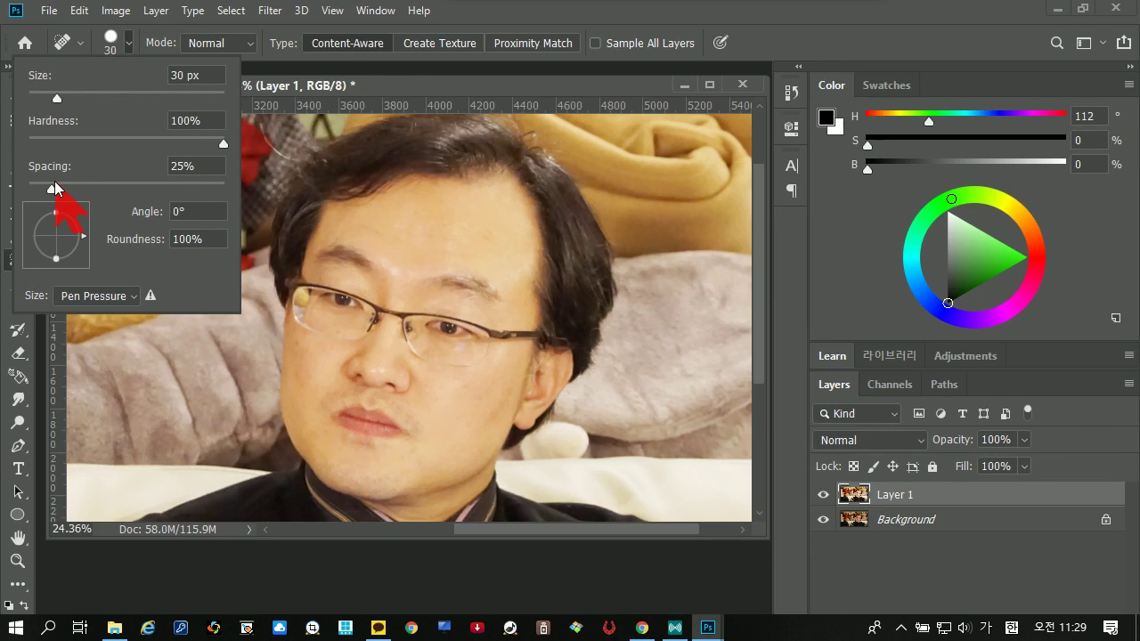
Slim the cheek and jawline of the man in the striped shirt on Layer 1 using Liquify's Forward Warp tool.
left_click(398, 80)
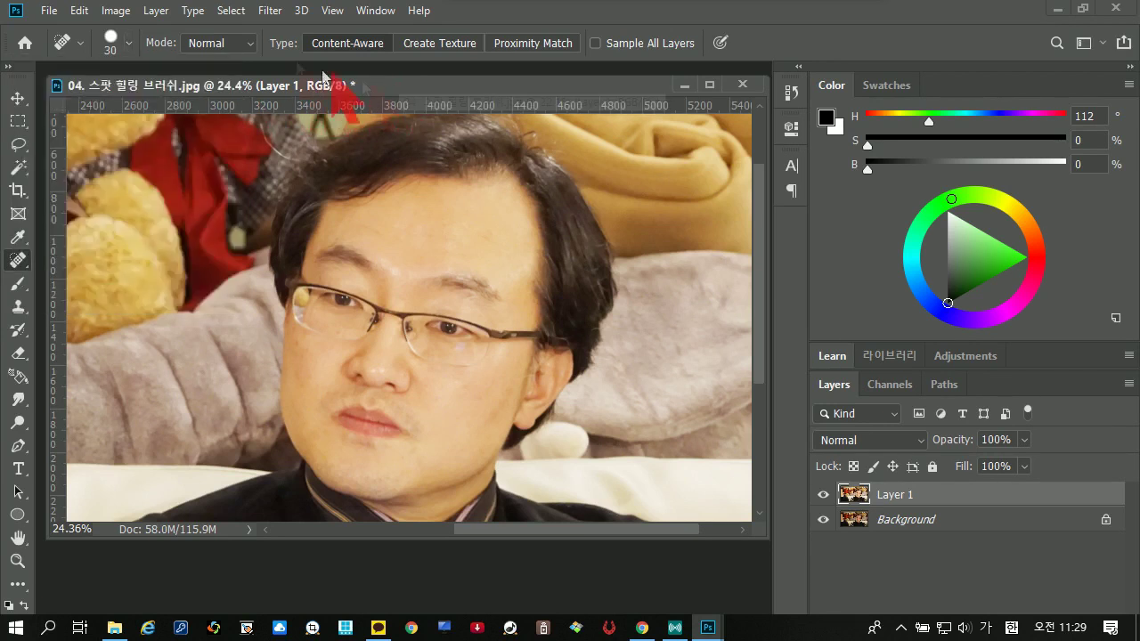
left_click(269, 11)
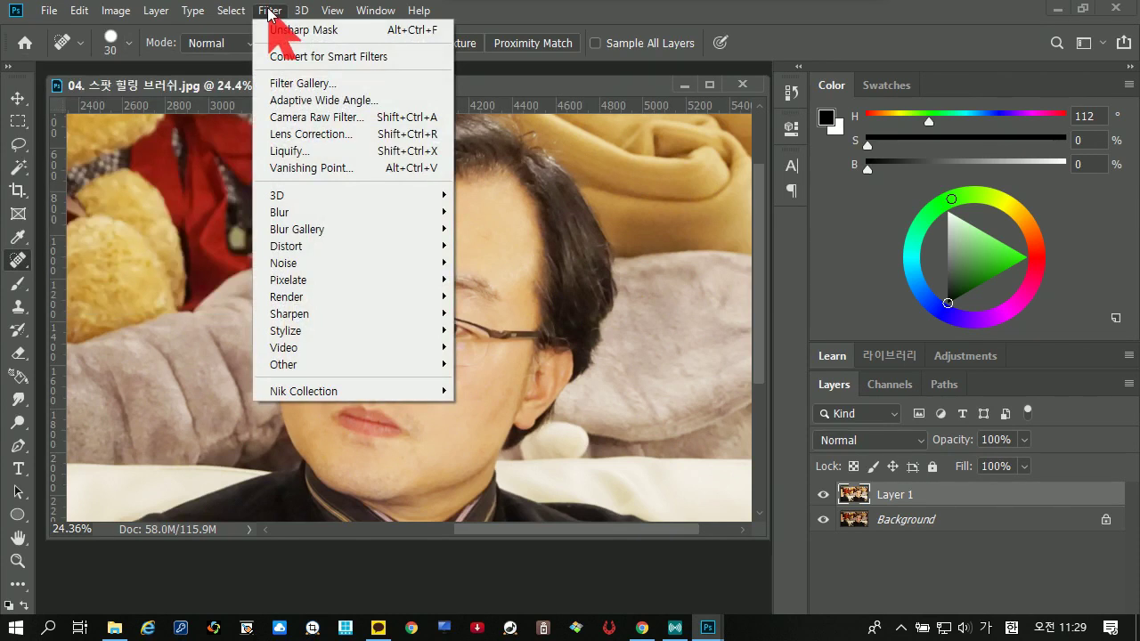
left_click(316, 153)
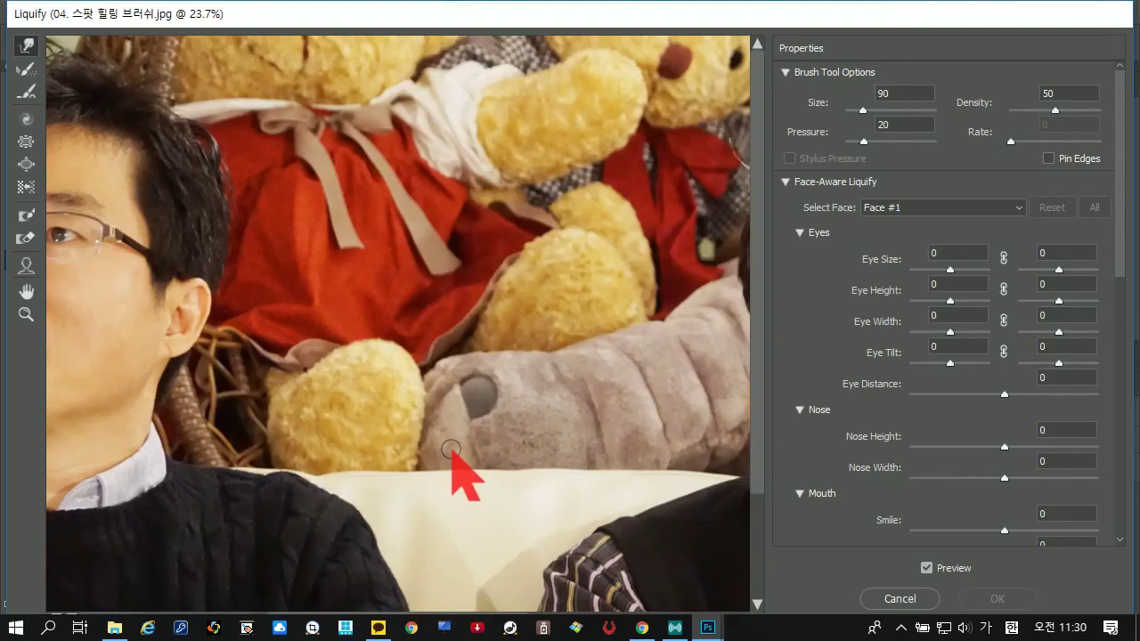
left_click_drag(570, 372, 255, 318)
mouse_move(561, 363)
left_mouse_down()
mouse_move(521, 368)
mouse_move(438, 340)
mouse_move(417, 346)
left_mouse_up()
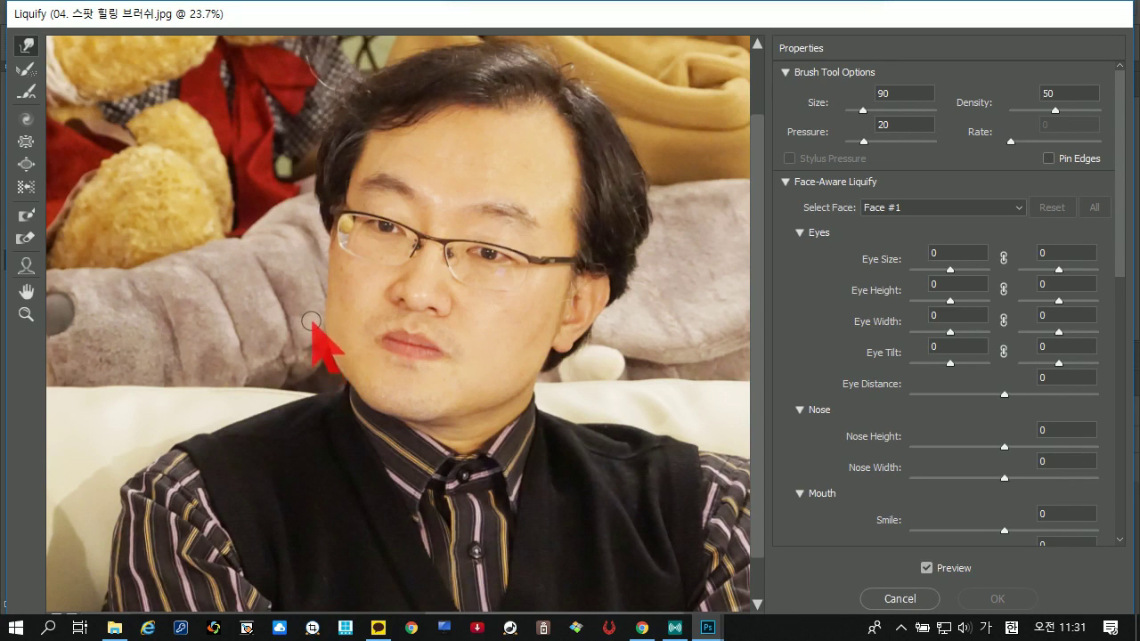
mouse_move(311, 318)
left_mouse_down()
mouse_move(330, 344)
mouse_move(323, 330)
left_mouse_up()
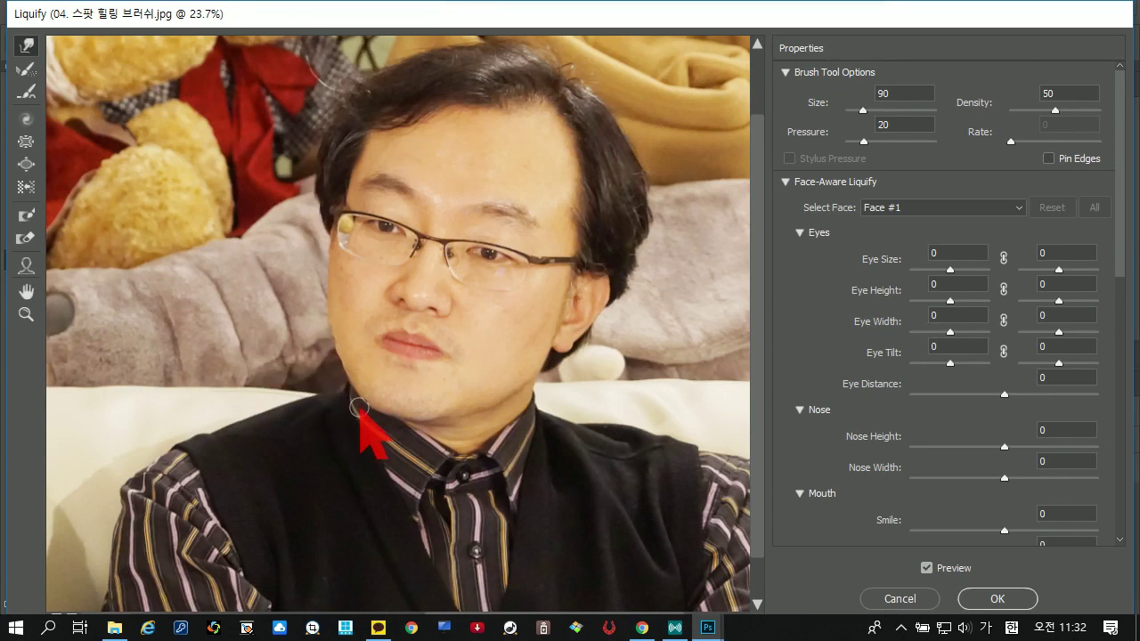
left_click(992, 606)
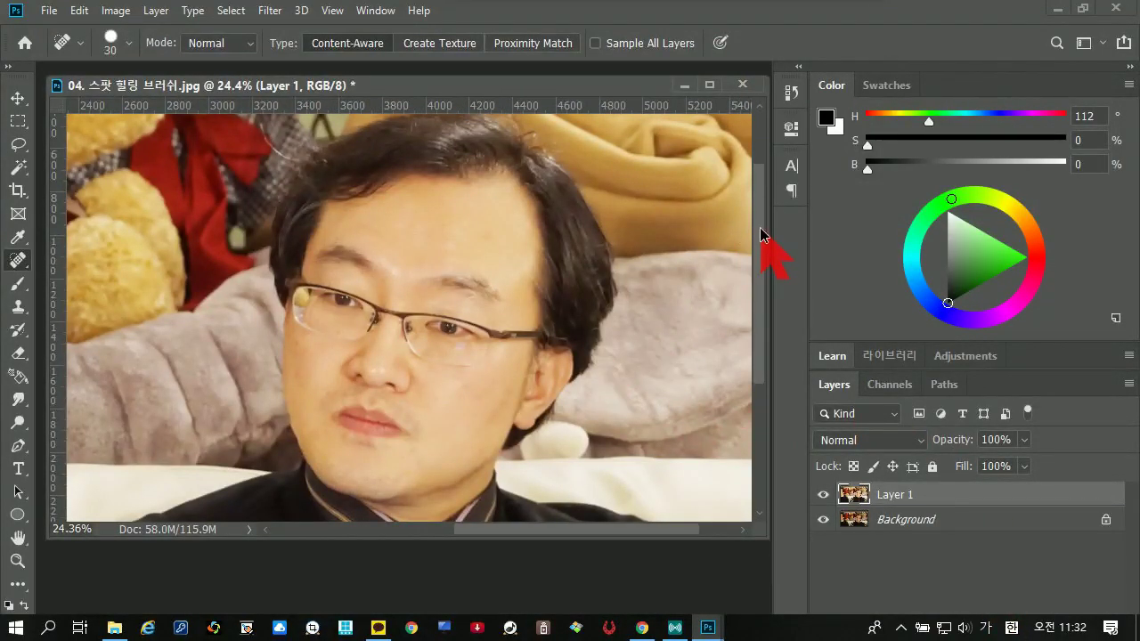
Compare the slimmed face with the original photo by repeatedly hiding and showing Layer 1.
left_click_drag(760, 227, 761, 273)
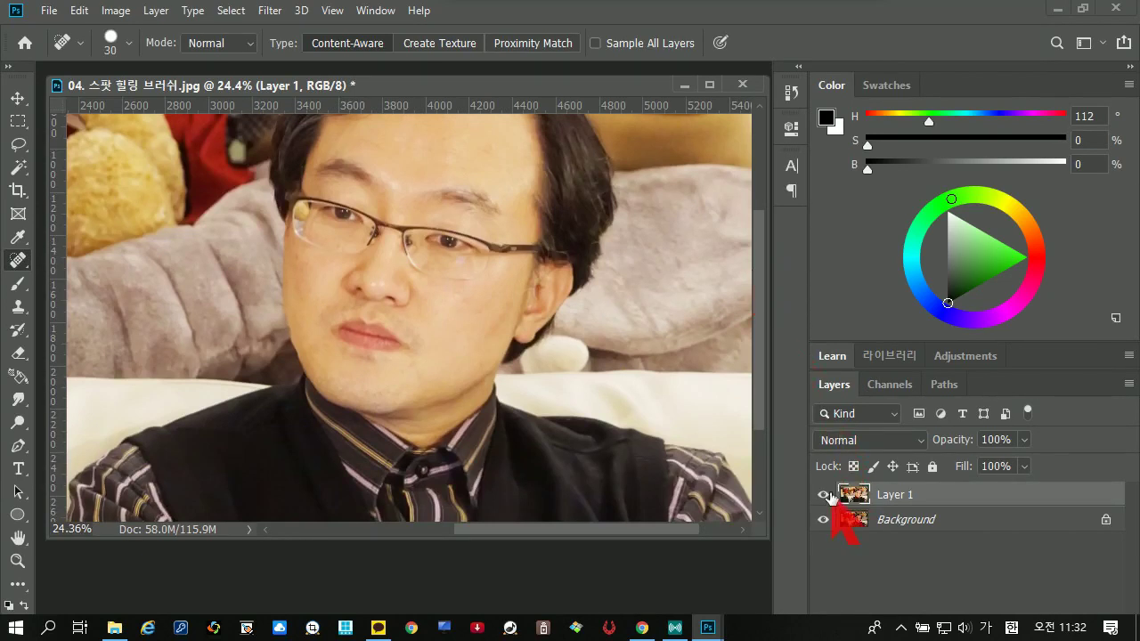
scroll(756, 381, "up", 1)
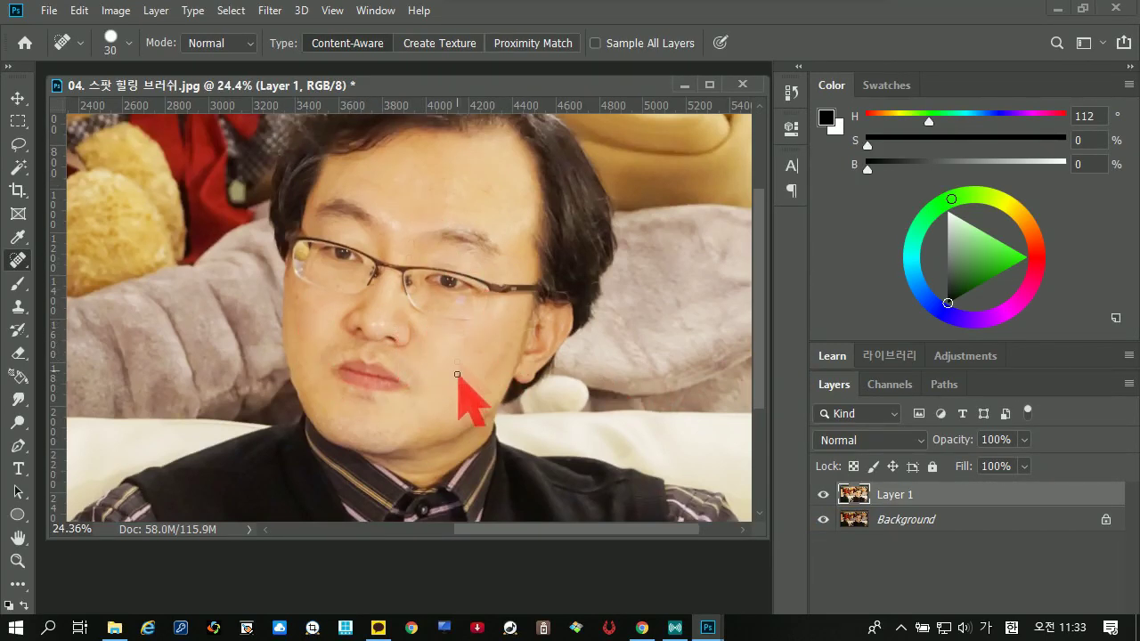
left_click(823, 497)
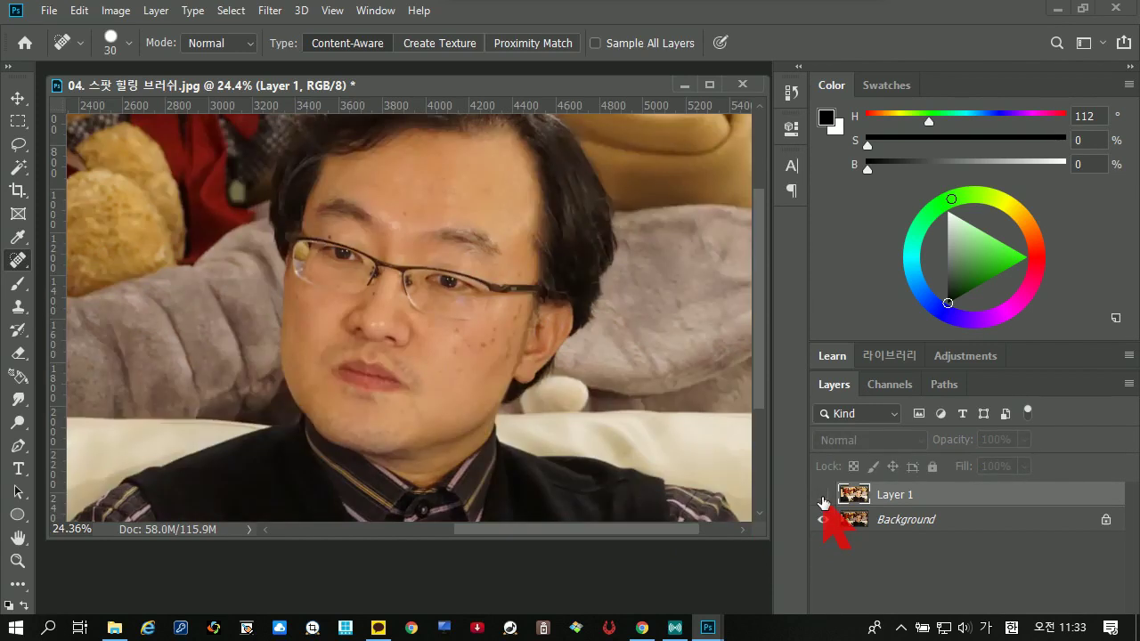
left_click(823, 497)
left_click(823, 497)
left_click(823, 497)
left_click(822, 497)
left_click(822, 496)
left_click(822, 497)
left_click(823, 497)
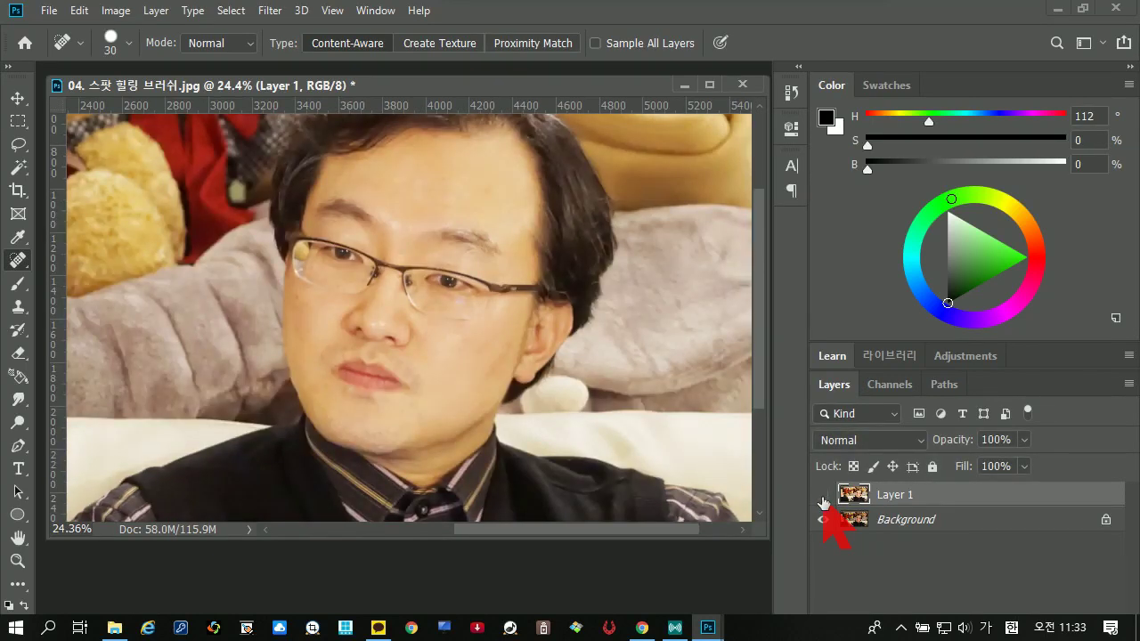
left_click(822, 496)
left_click(823, 497)
left_click(823, 497)
left_click(823, 496)
left_click(823, 497)
left_click(823, 497)
left_click(823, 497)
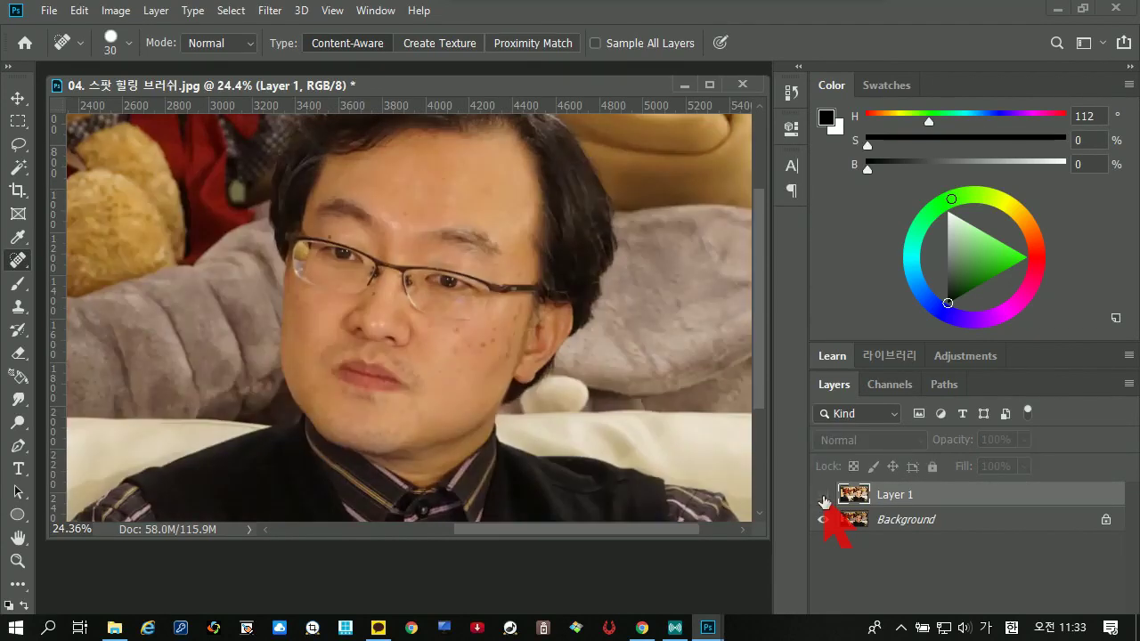
left_click(822, 497)
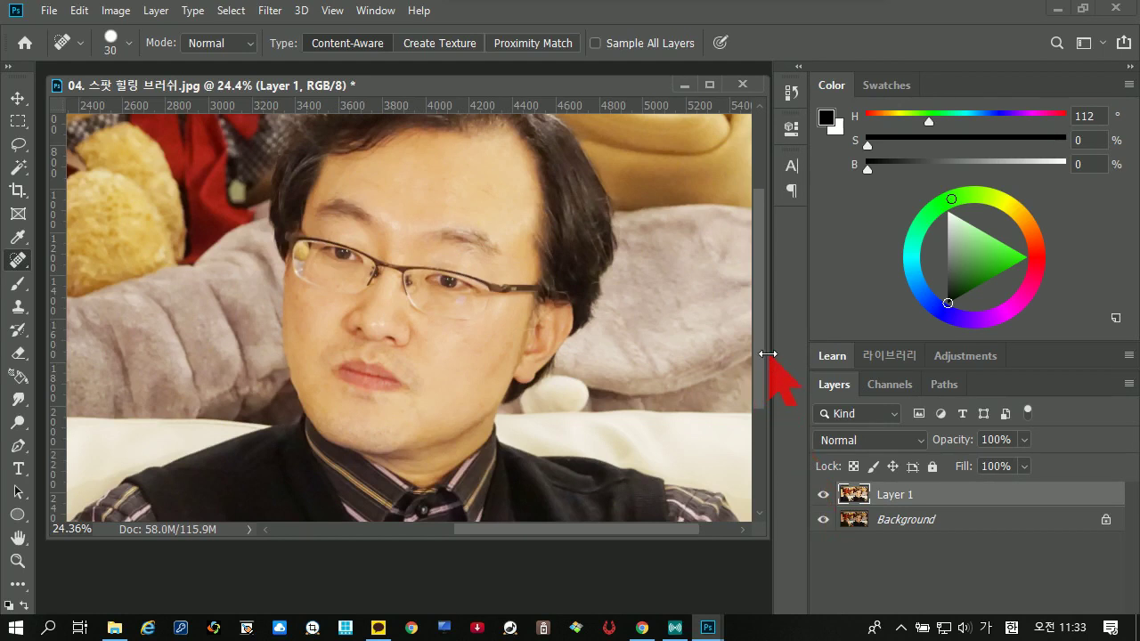
Reopen Liquify and, for Face #1, set linked Eye Size to 22, with the first eye's height at 36 and width at 26.
left_click_drag(756, 360, 758, 339)
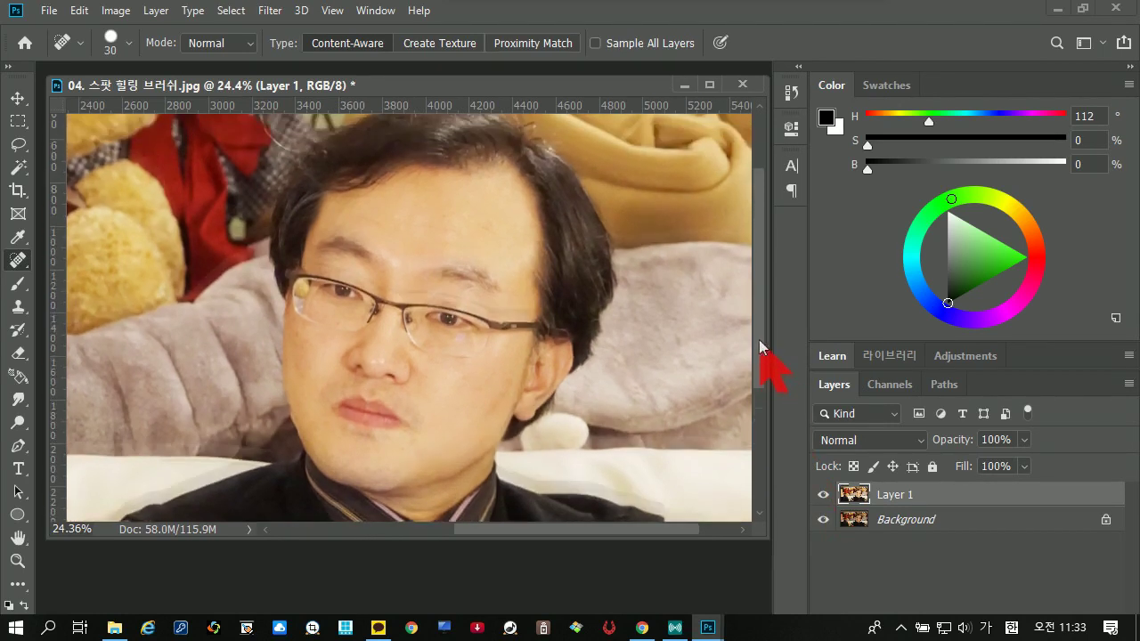
left_click(270, 11)
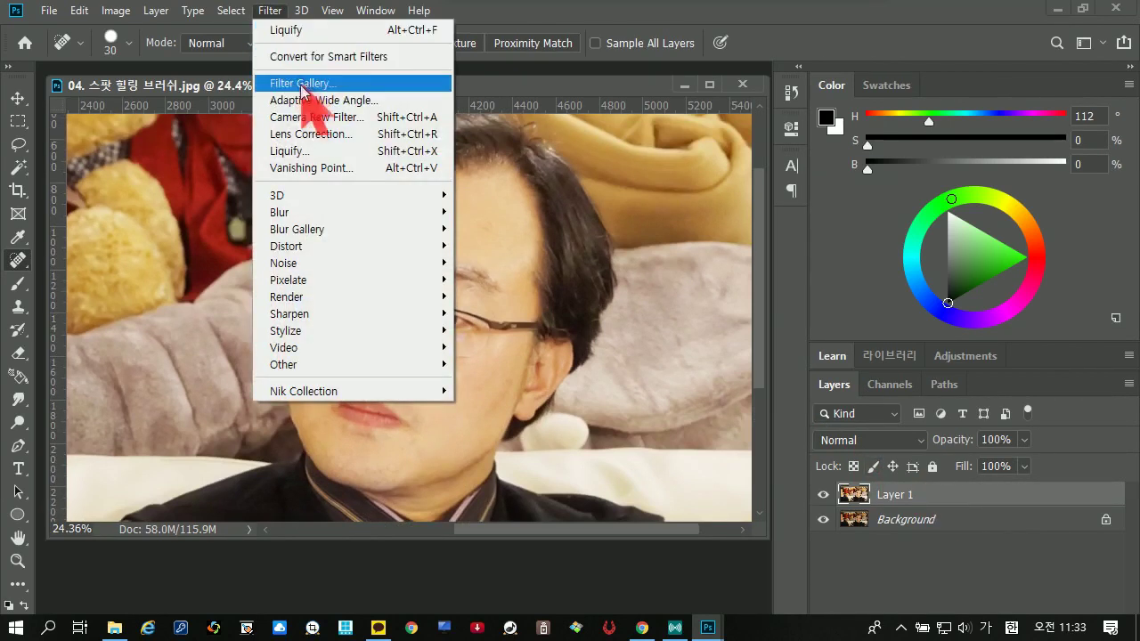
left_click(310, 150)
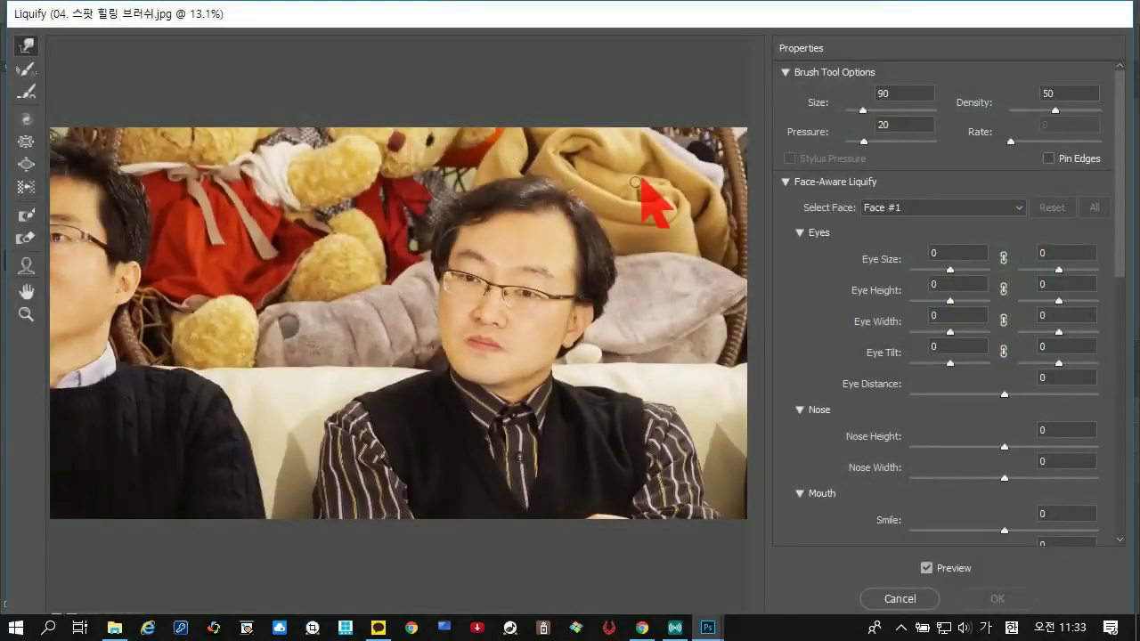
left_click(786, 182)
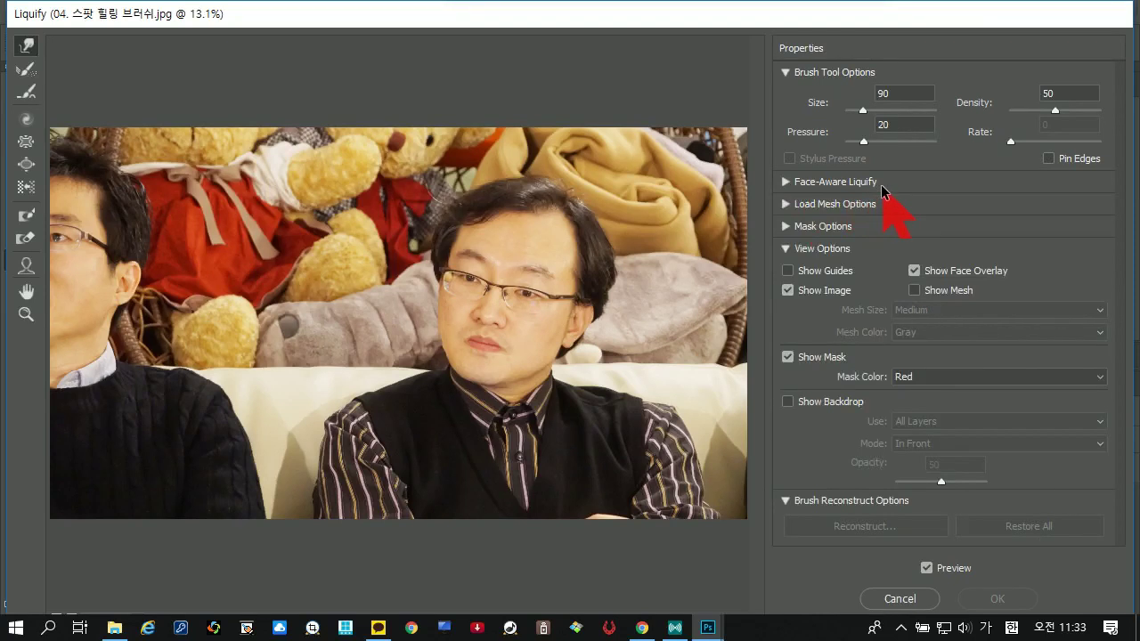
left_click(784, 183)
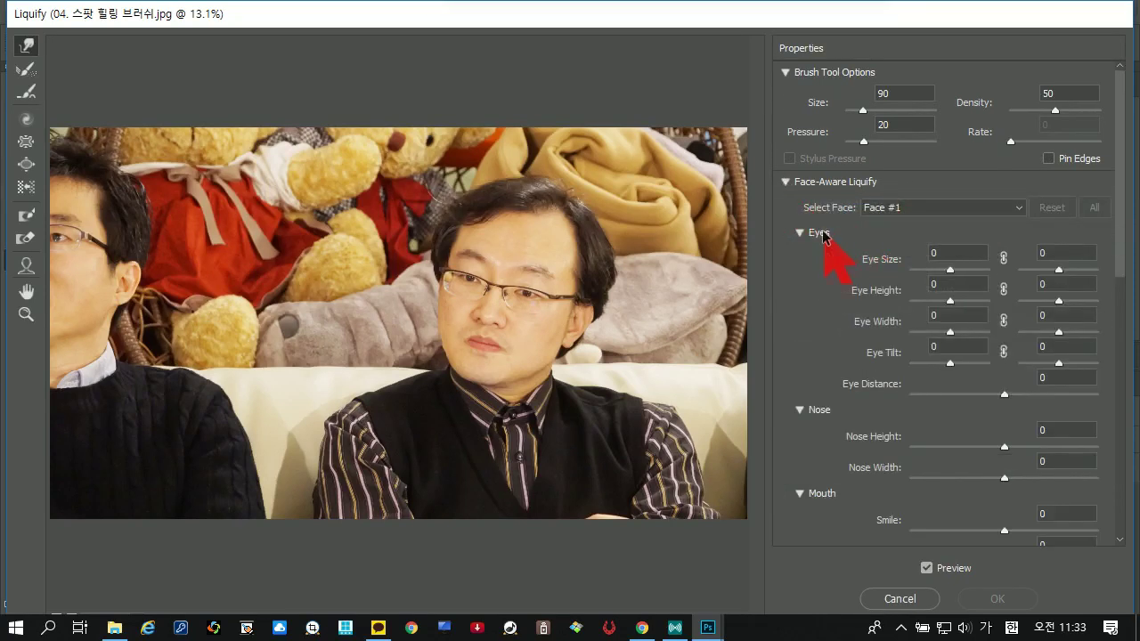
left_click_drag(1124, 259, 1129, 312)
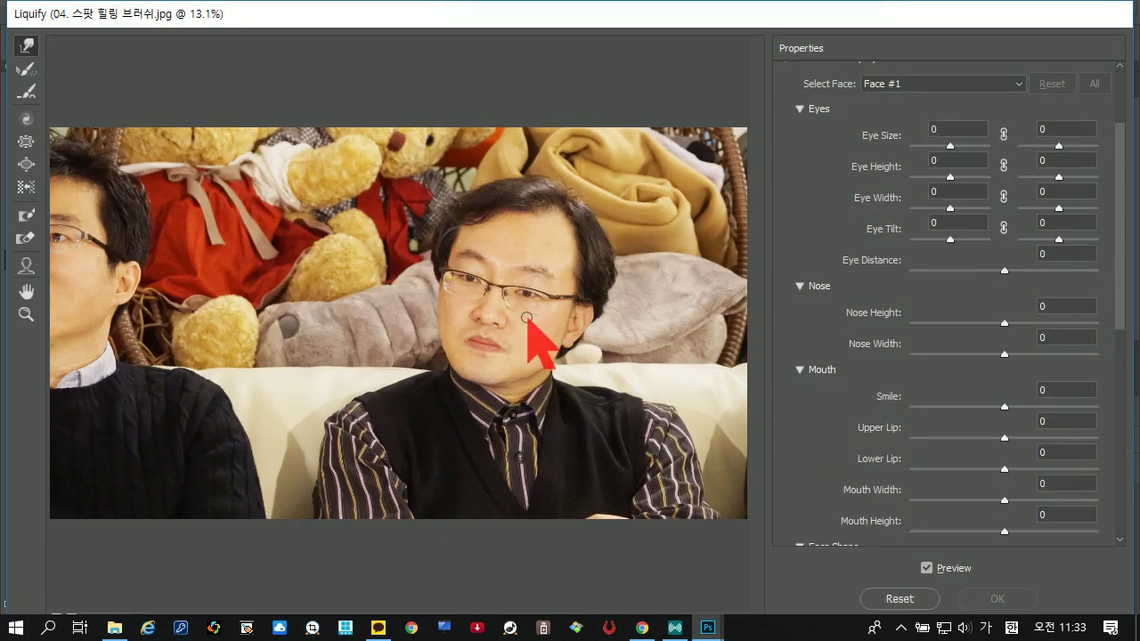
scroll(527, 318, "up", 3)
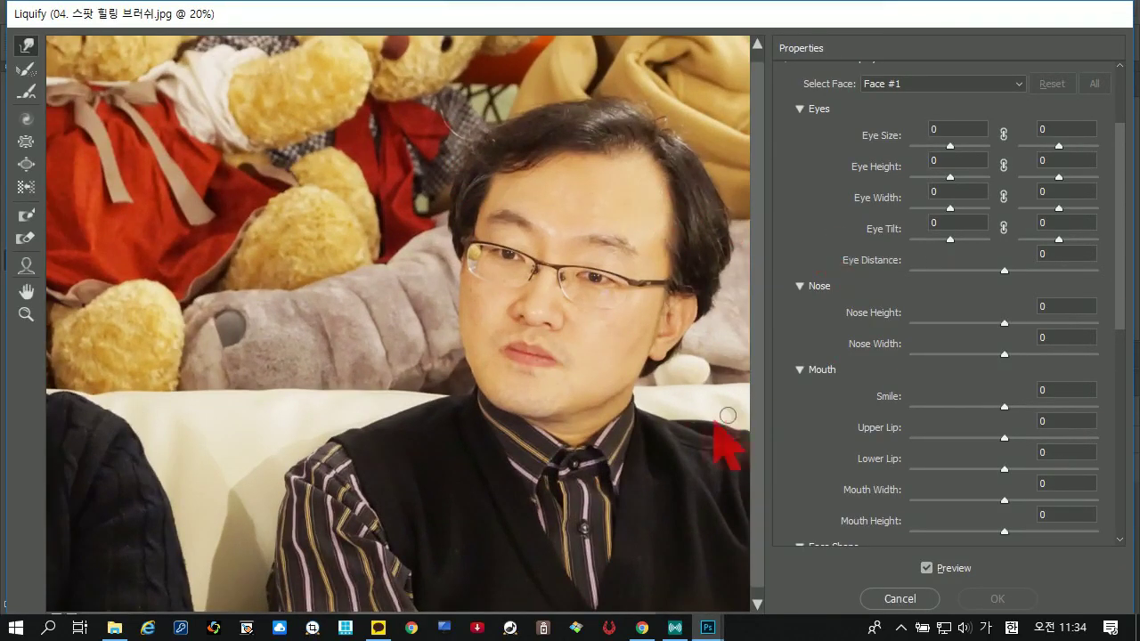
left_click_drag(611, 339, 463, 312)
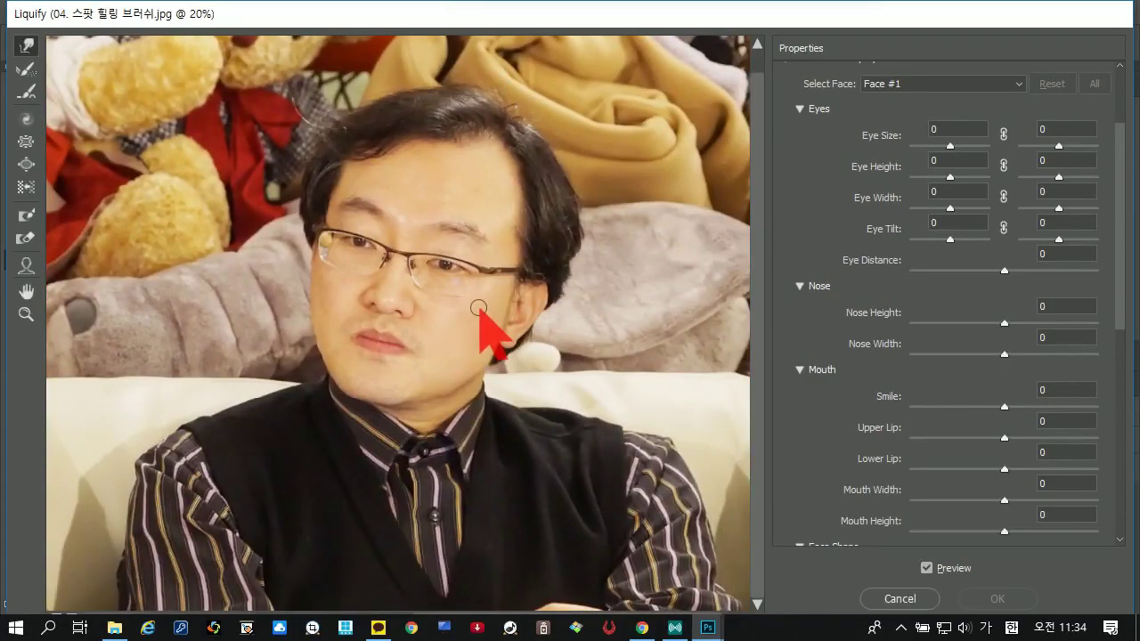
scroll(478, 307, "up", 3)
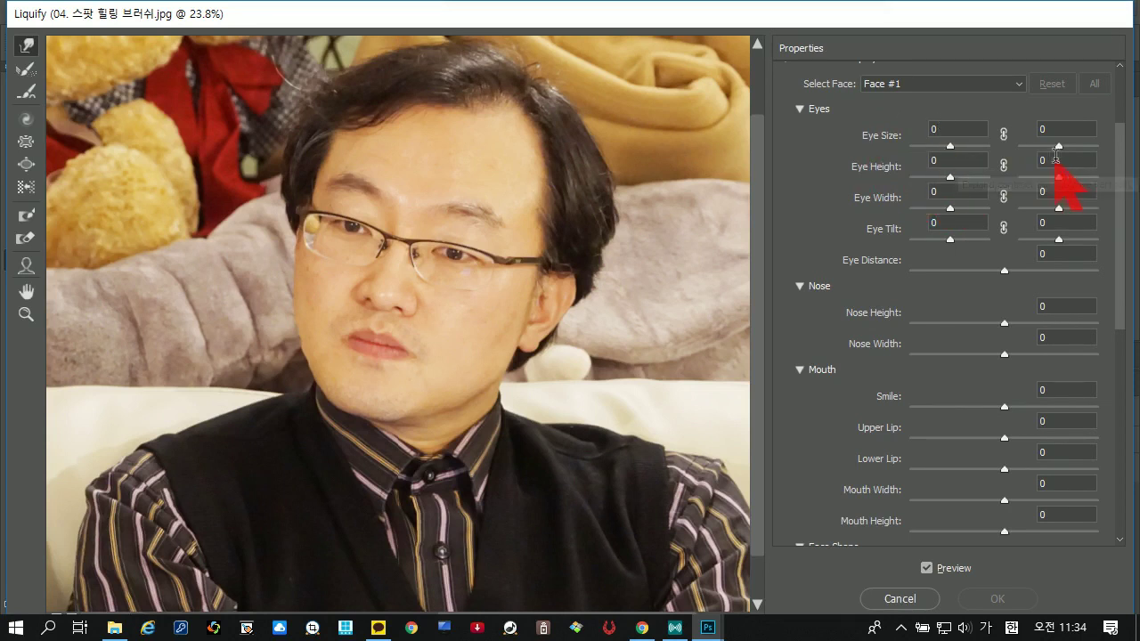
left_click(1003, 135)
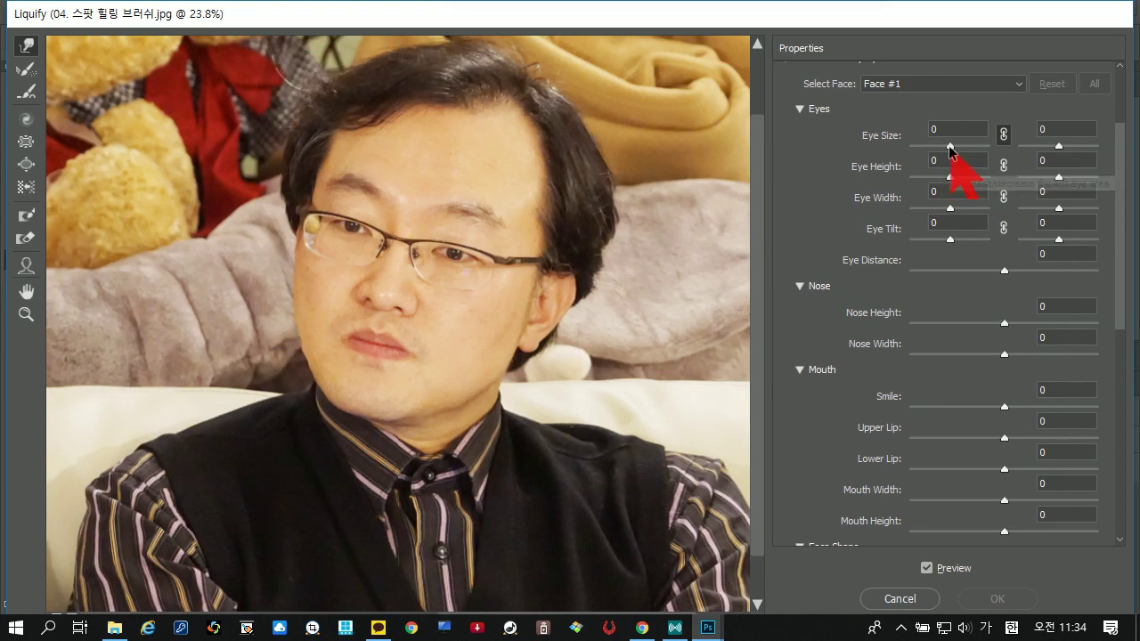
left_click_drag(949, 145, 958, 207)
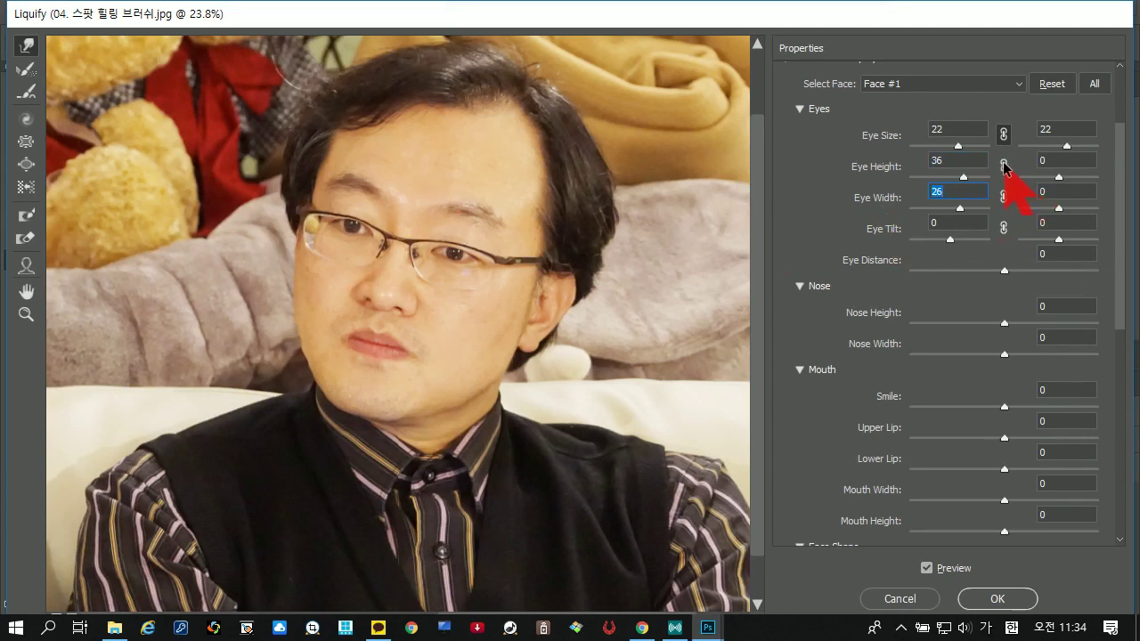
Set the first eye's height to -15 and width to 49, and set Nose Height to 11 and Nose Width to -21.
left_click_drag(971, 178, 941, 184)
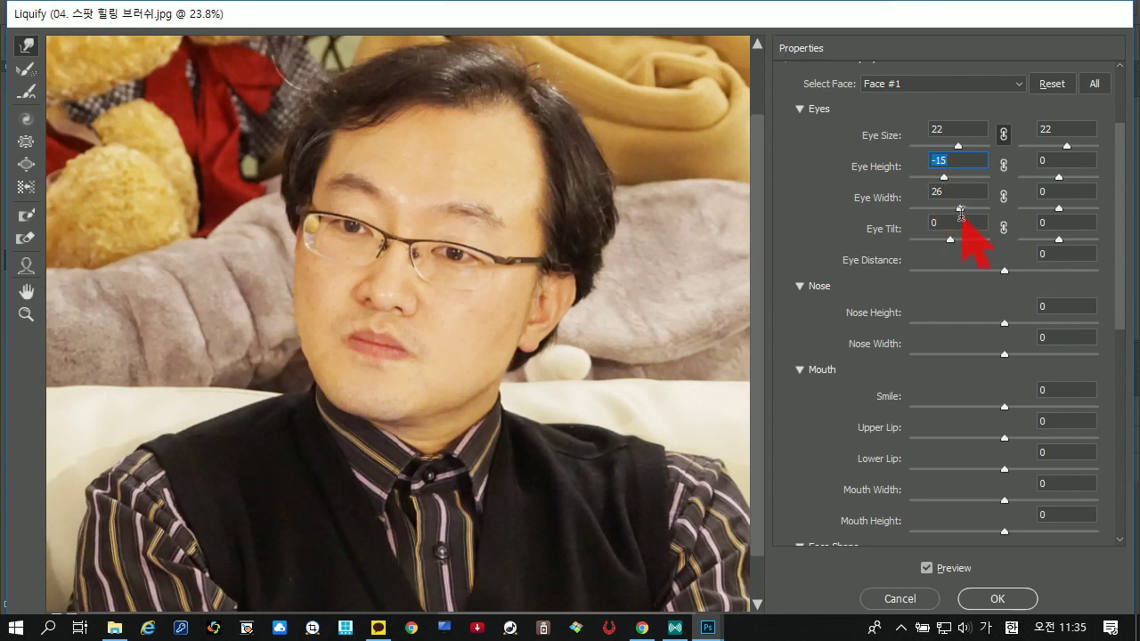
left_click(959, 208)
left_click_drag(956, 208, 967, 210)
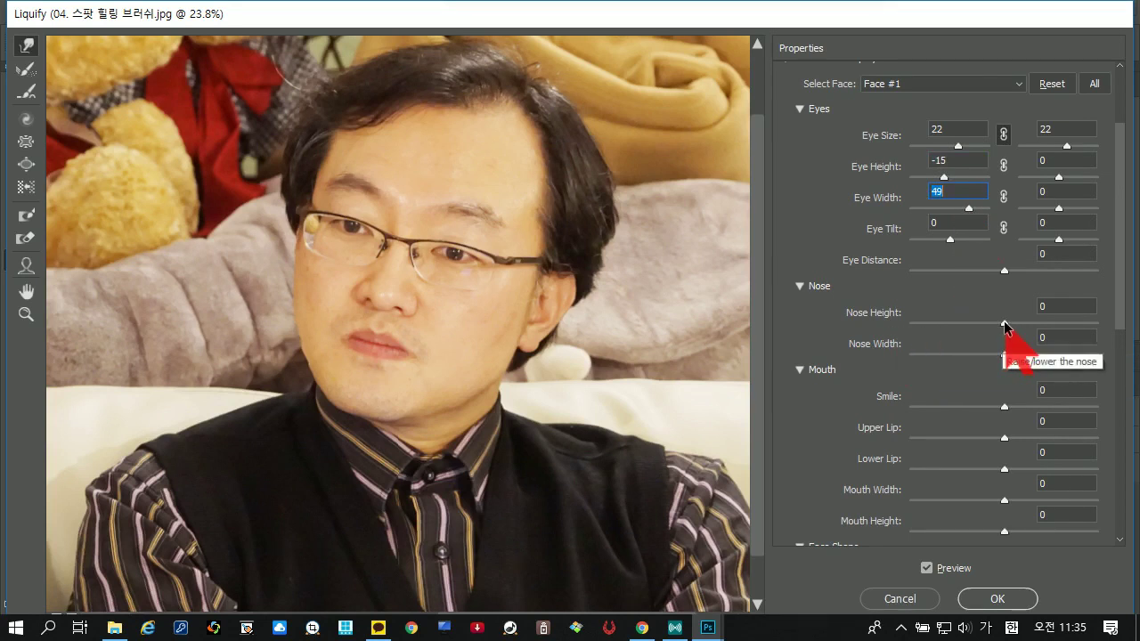
left_click_drag(1003, 325, 981, 357)
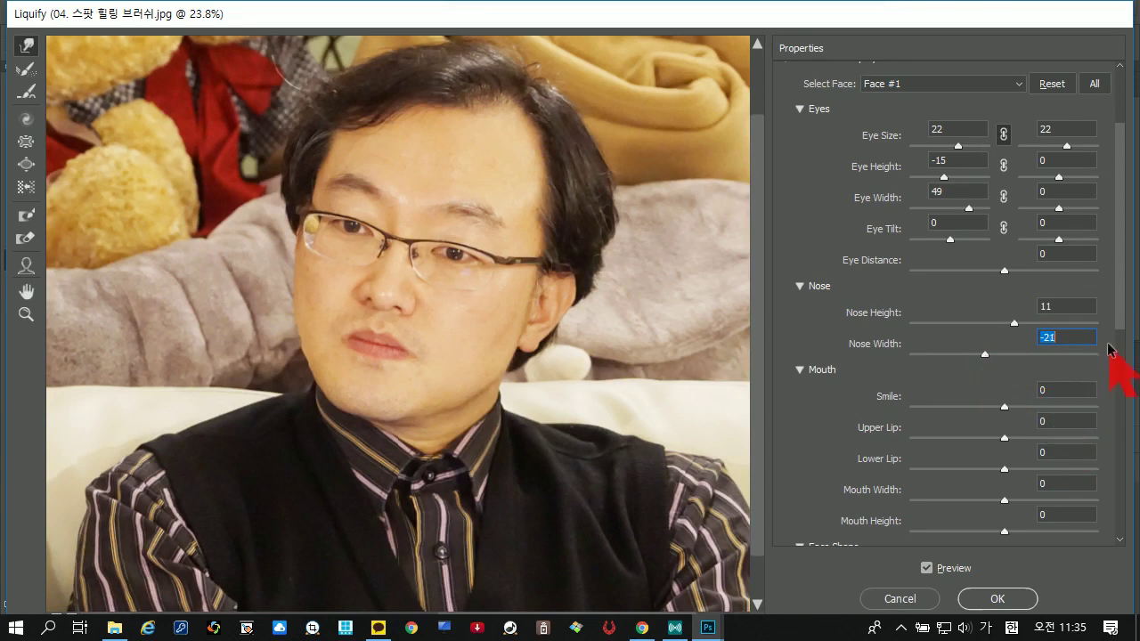
Reshape the mouth with Smile 22, Upper Lip -8, Lower Lip 25 and Mouth Width 6.
left_click_drag(1120, 326, 1126, 363)
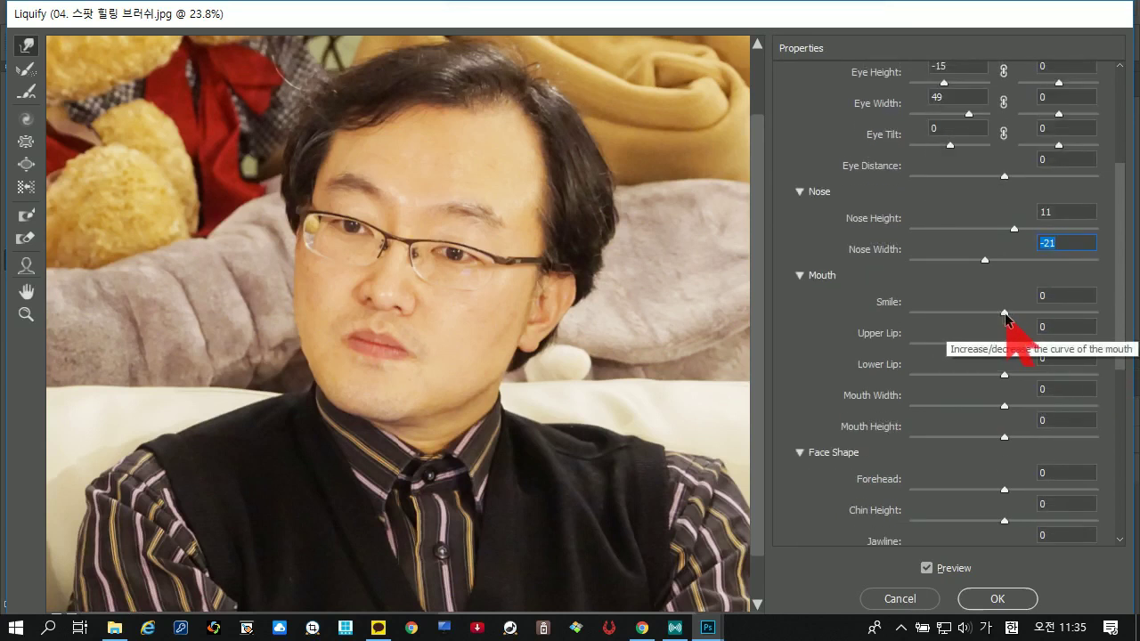
left_click(1005, 312)
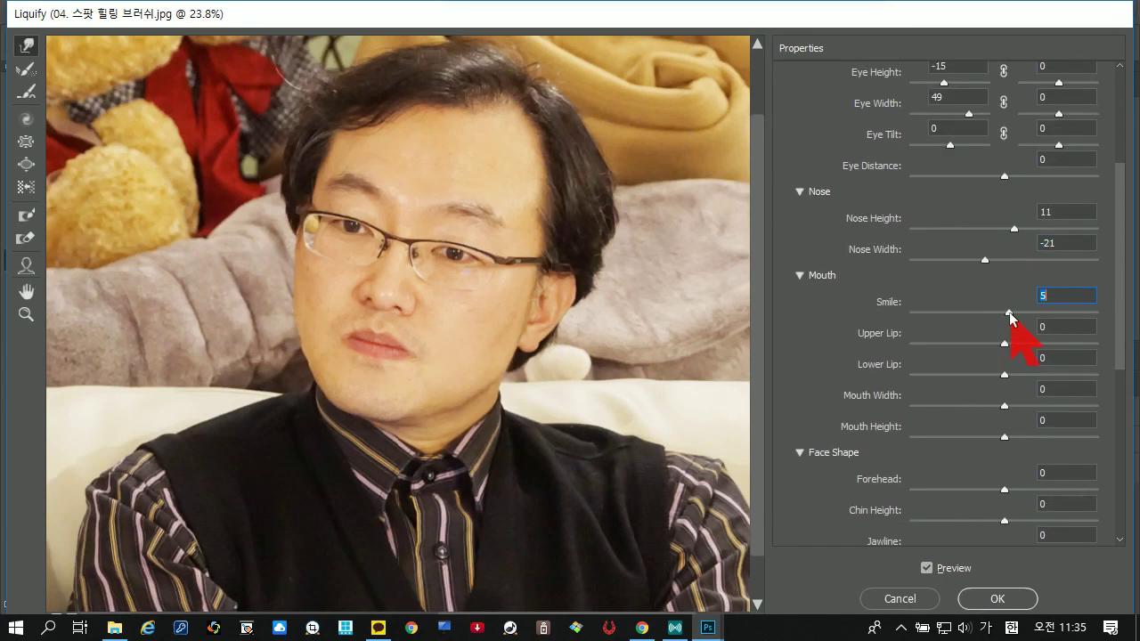
mouse_move(1009, 312)
left_mouse_down()
mouse_move(1038, 313)
mouse_move(1010, 313)
left_mouse_up()
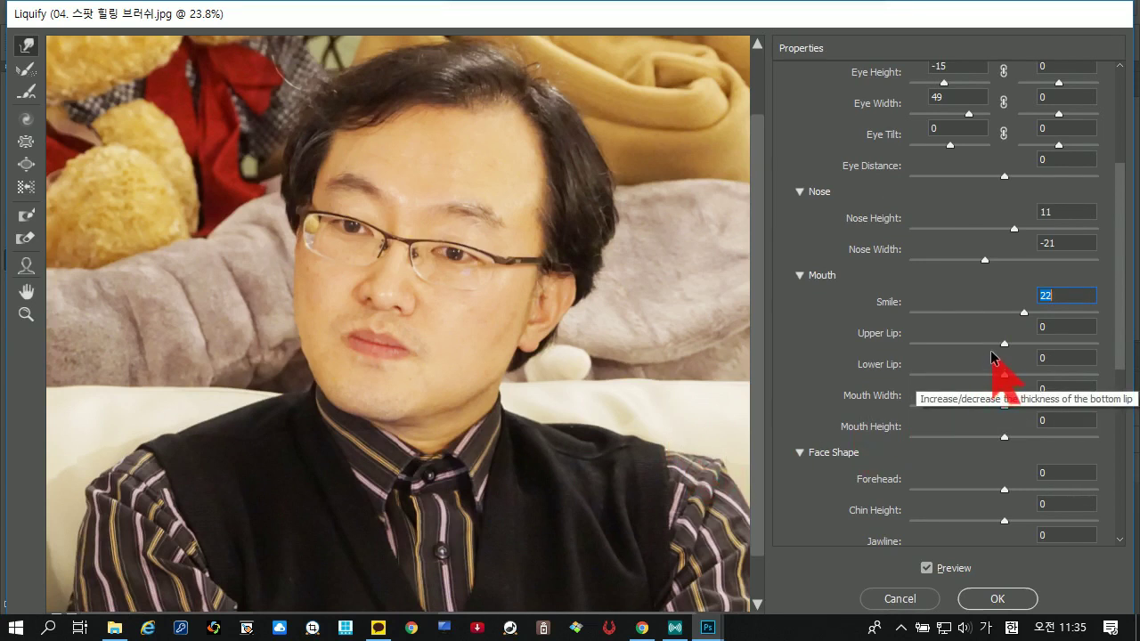
left_click_drag(1005, 345, 1009, 407)
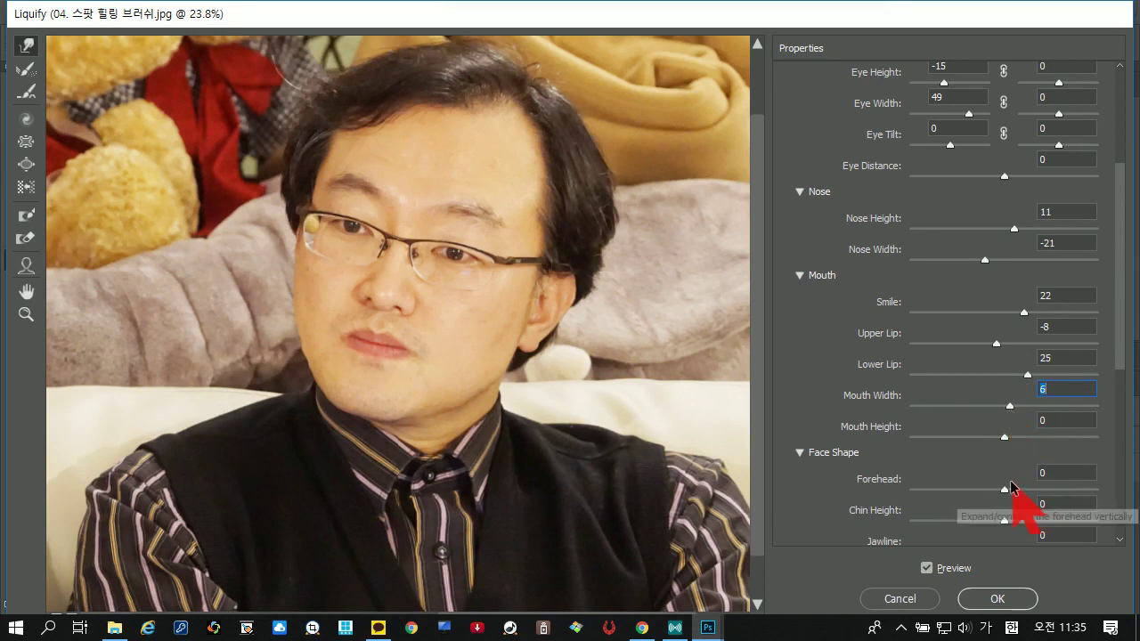
Adjust the Forehead and Chin Height of the face shape and apply the Liquify changes.
left_click_drag(1123, 357, 1129, 439)
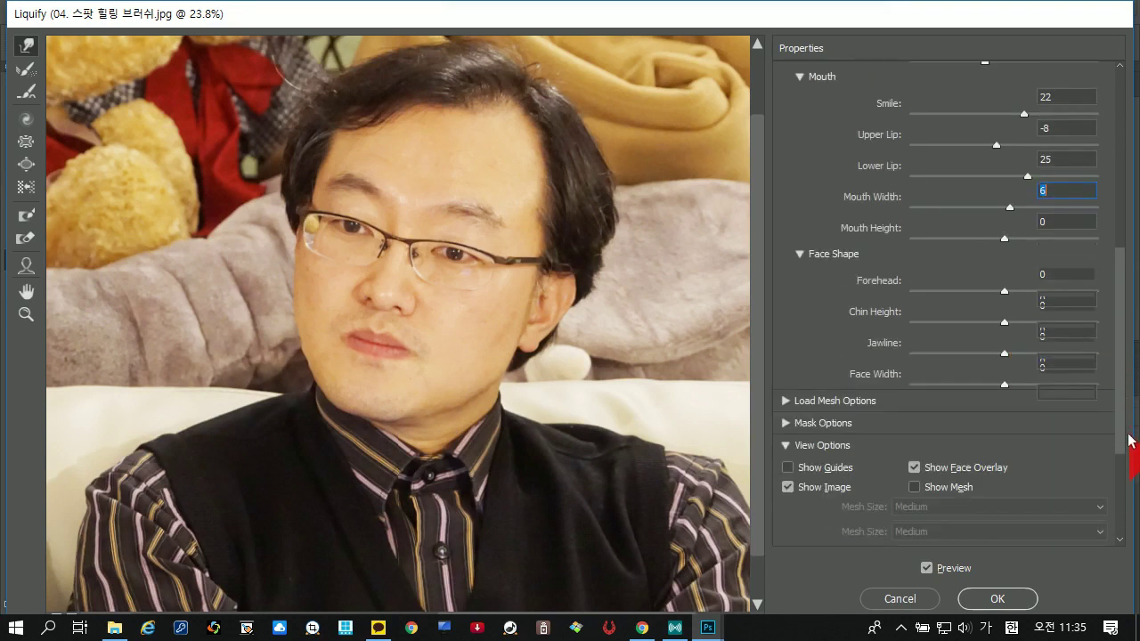
left_click(1004, 291)
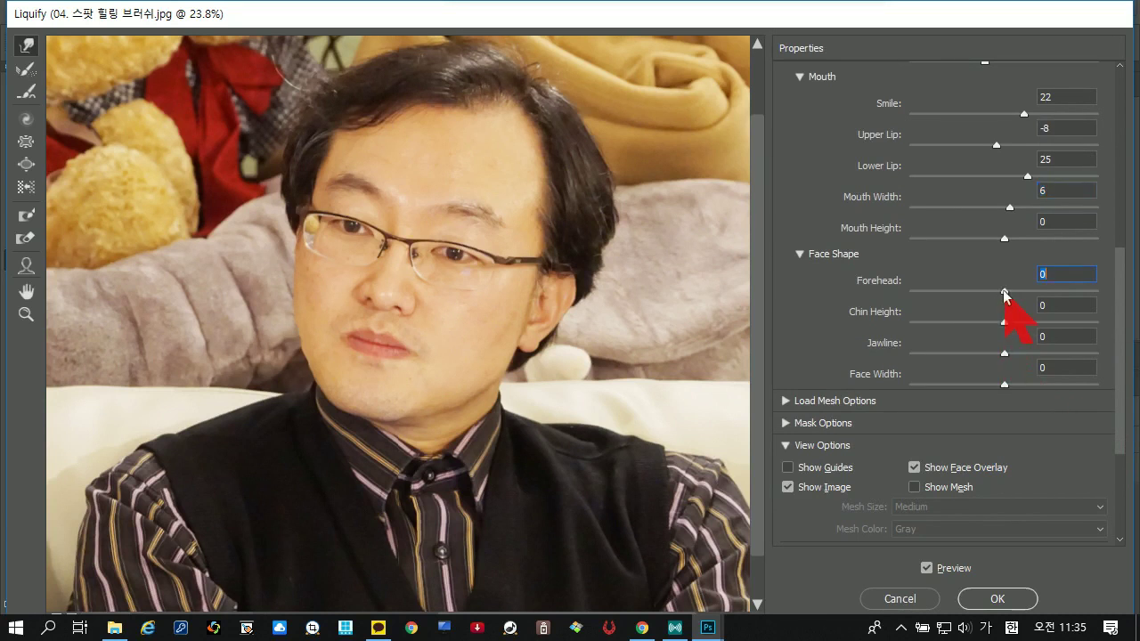
left_click_drag(1005, 291, 1003, 323)
left_click(997, 600)
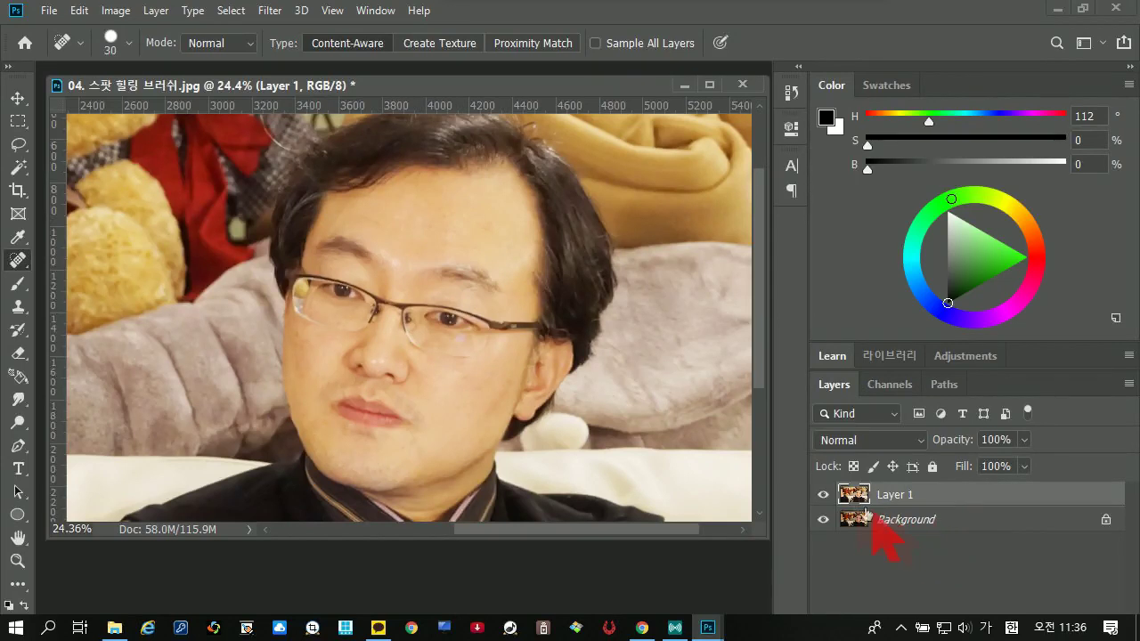
Check the face-aware retouching against the original by switching the visibility of Layer 1 off and on.
left_click(823, 496)
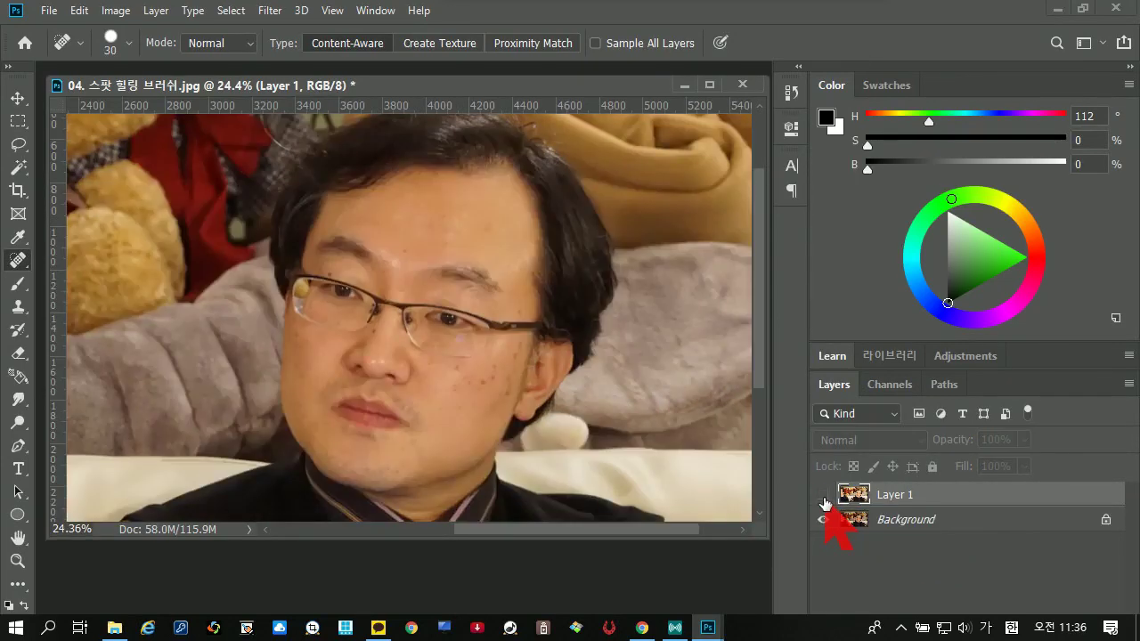
left_click(823, 496)
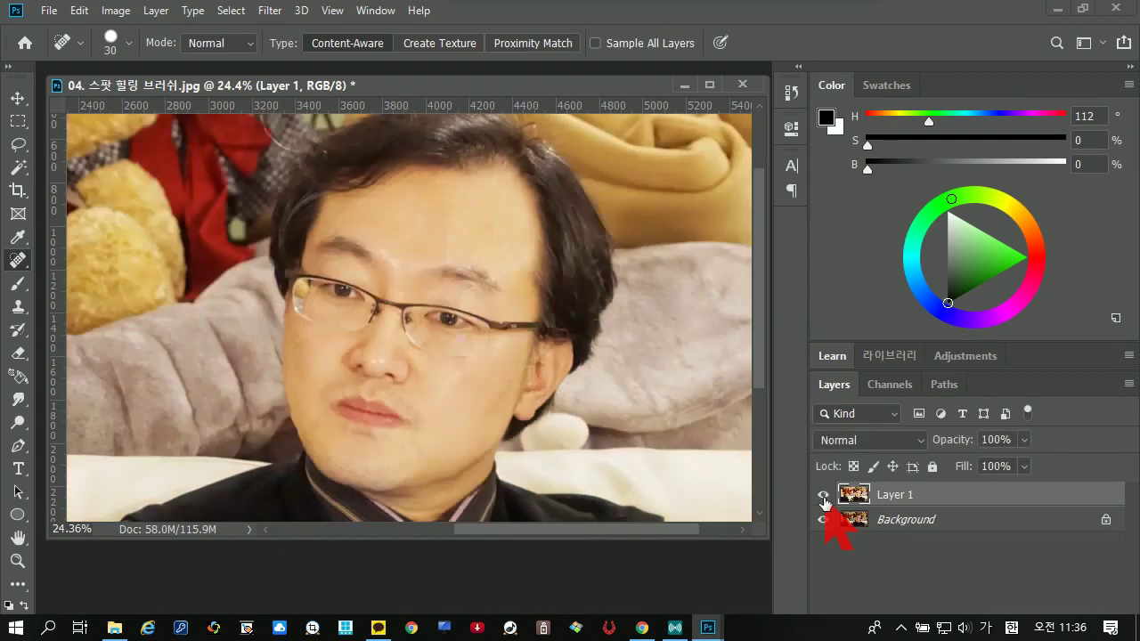
left_click(823, 496)
left_click(823, 496)
left_click(822, 496)
left_click(823, 496)
left_click(823, 496)
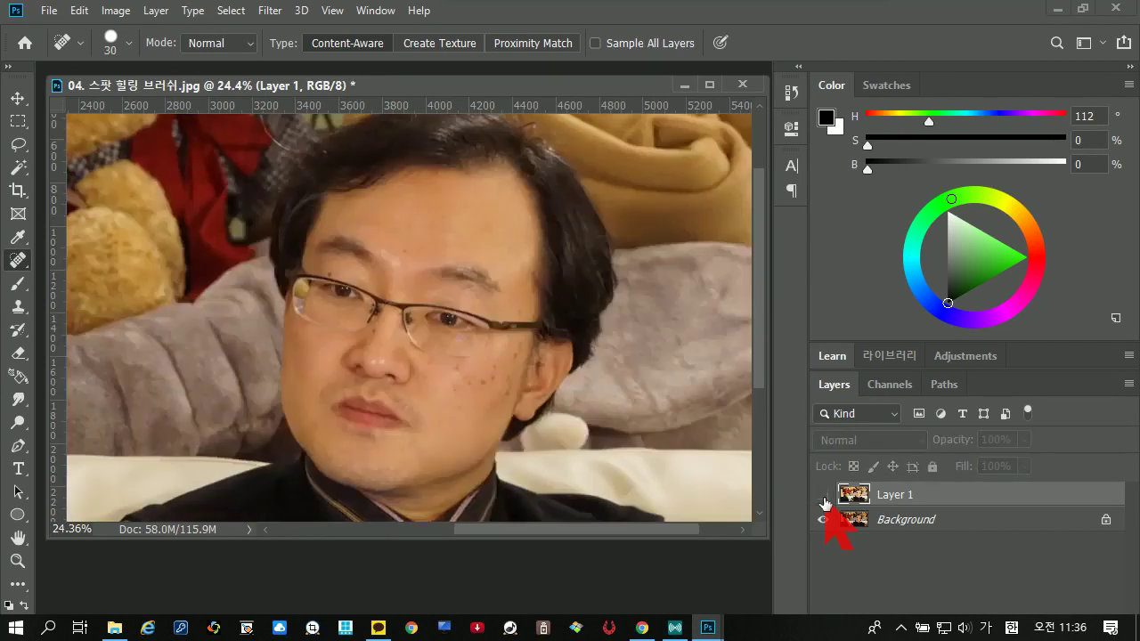
left_click(823, 496)
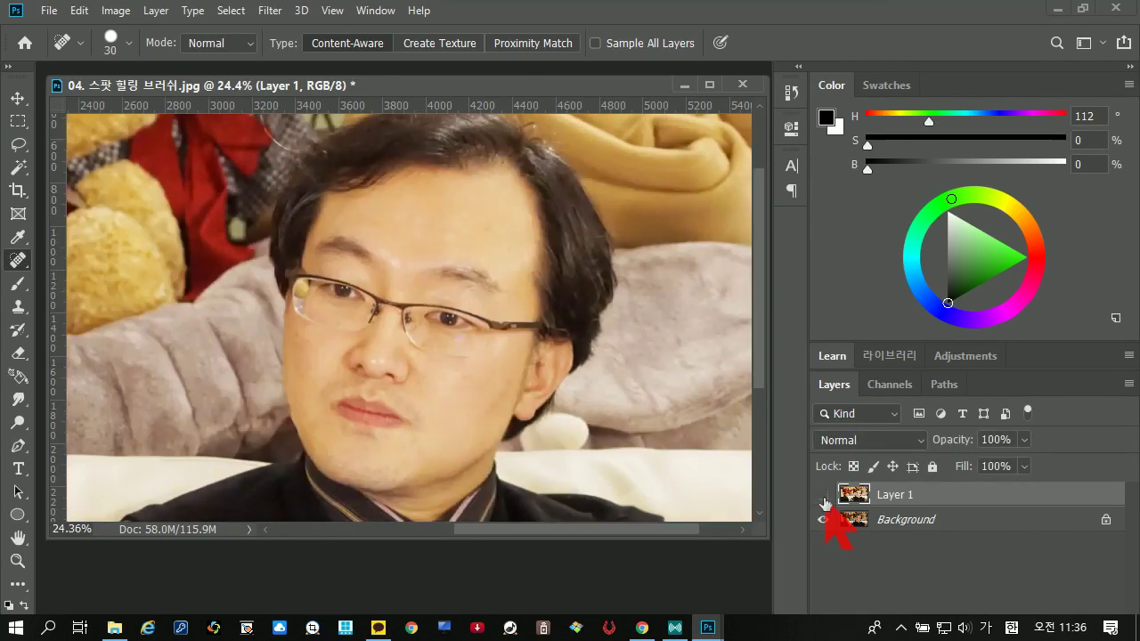
left_click(823, 497)
left_click(823, 497)
left_click(822, 497)
left_click(823, 496)
left_click(823, 496)
left_click(823, 497)
left_click(822, 496)
left_click(823, 497)
left_click(823, 496)
left_click(823, 495)
left_click(823, 495)
left_click(823, 496)
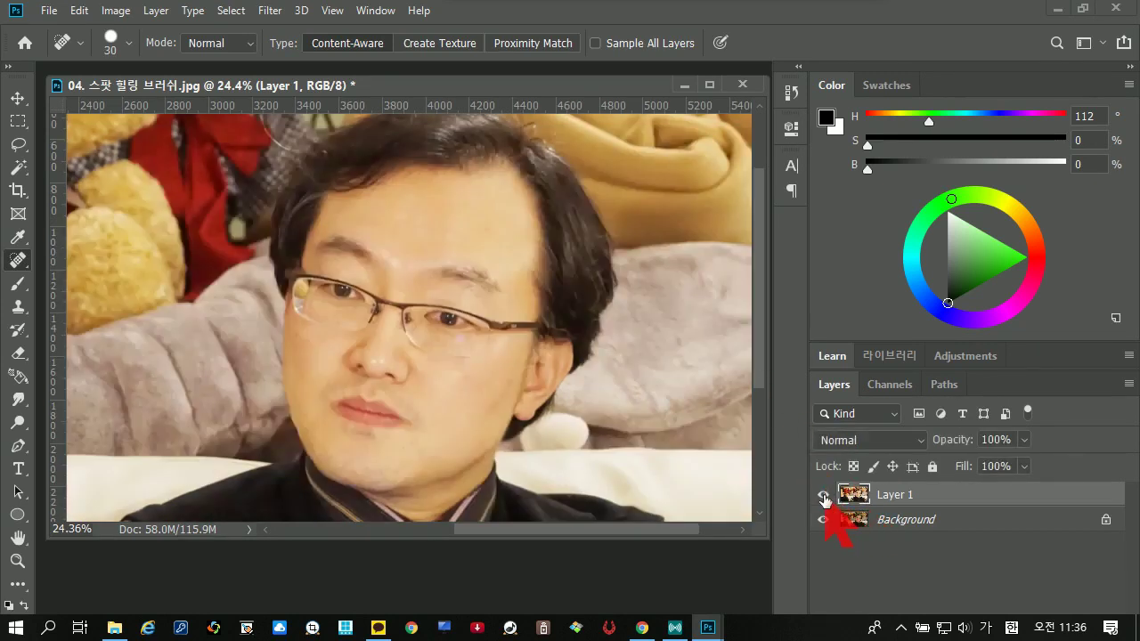